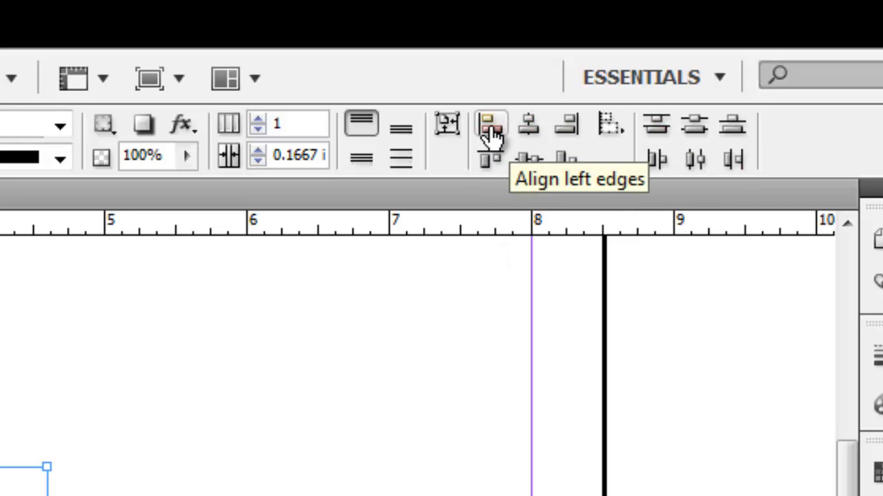
- Align the left edges of the three selected text frames and distribute their vertical centers evenly
left_click(491, 135)
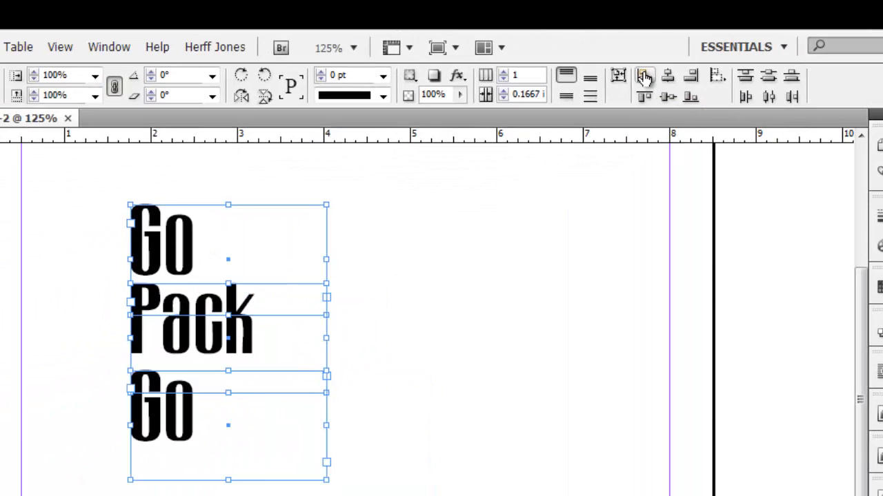
left_click(768, 77)
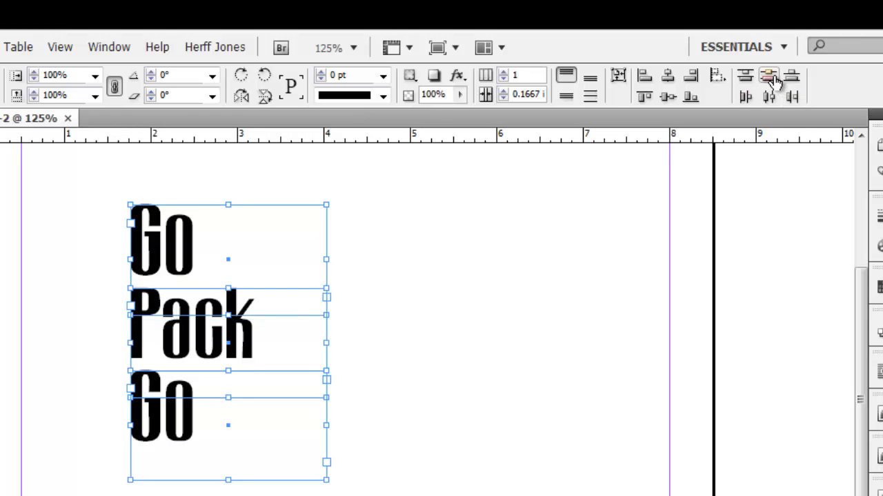
left_click(445, 241)
- Fit the uppermost "Go" text frame to its content
left_click(173, 240)
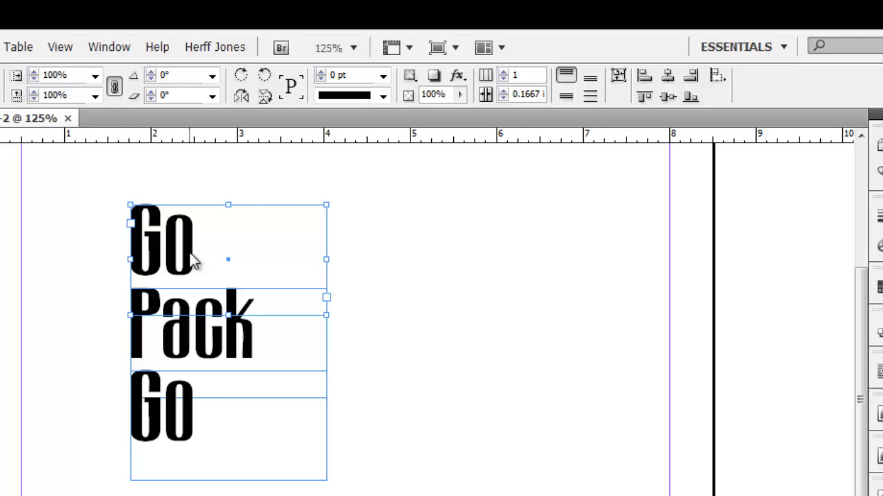
right_click(193, 259)
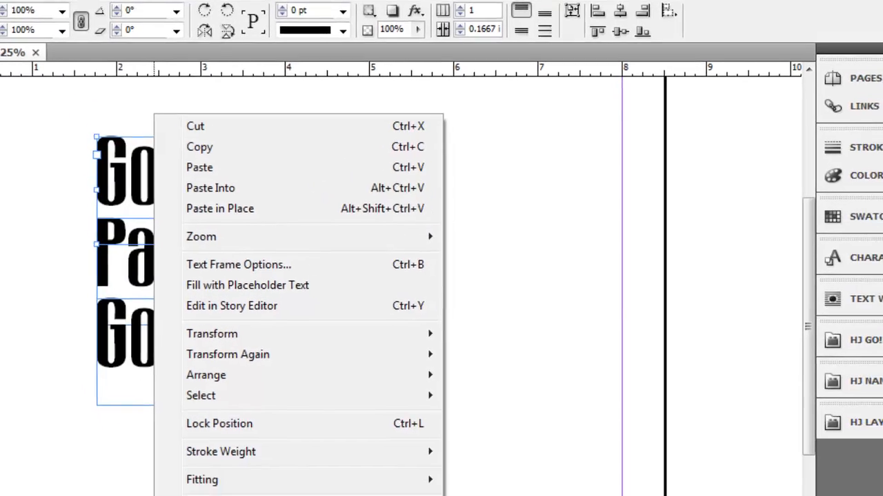
mouse_move(192, 375)
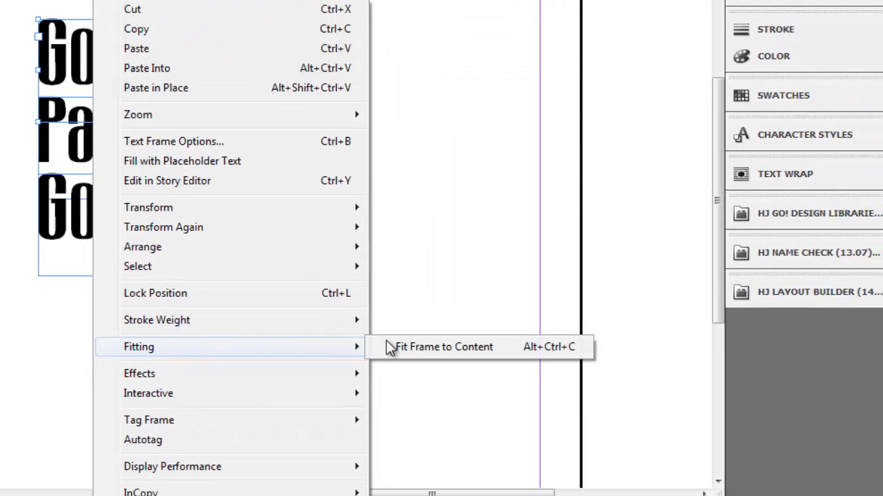
left_click(432, 348)
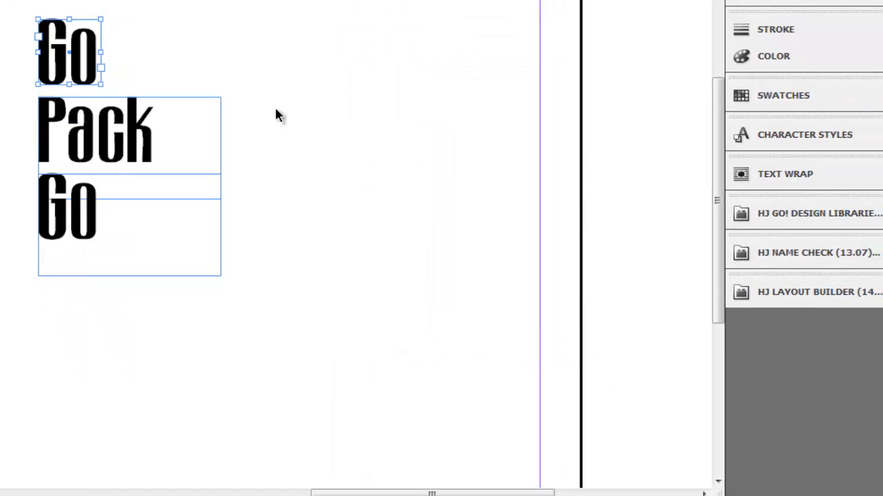
left_click(250, 81)
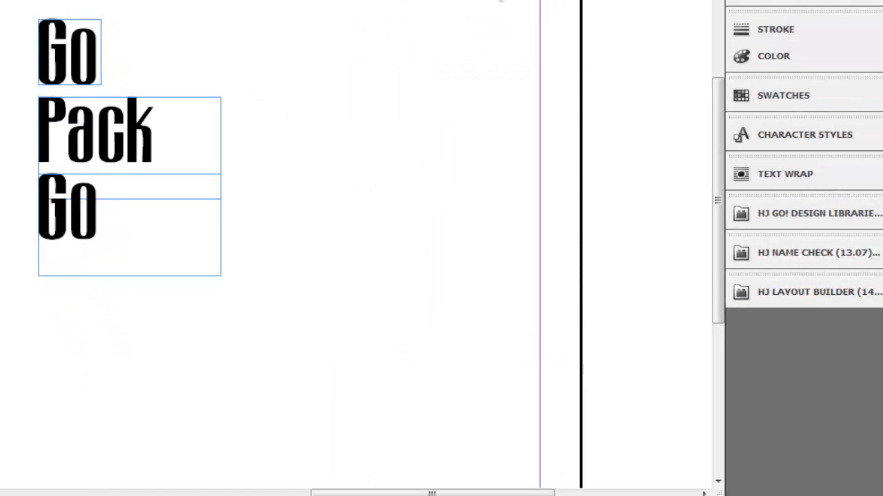
- Review which Object options are enabled in the Control panel's customization settings
left_click(96, 64)
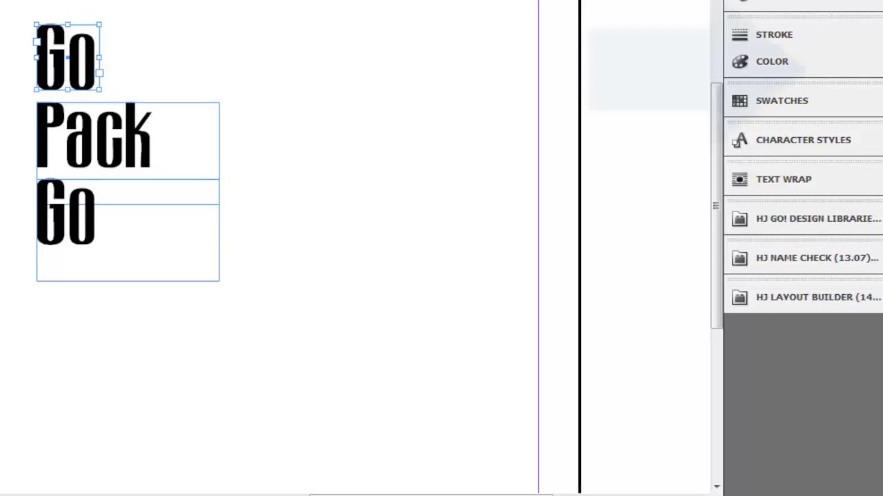
left_click(836, 69)
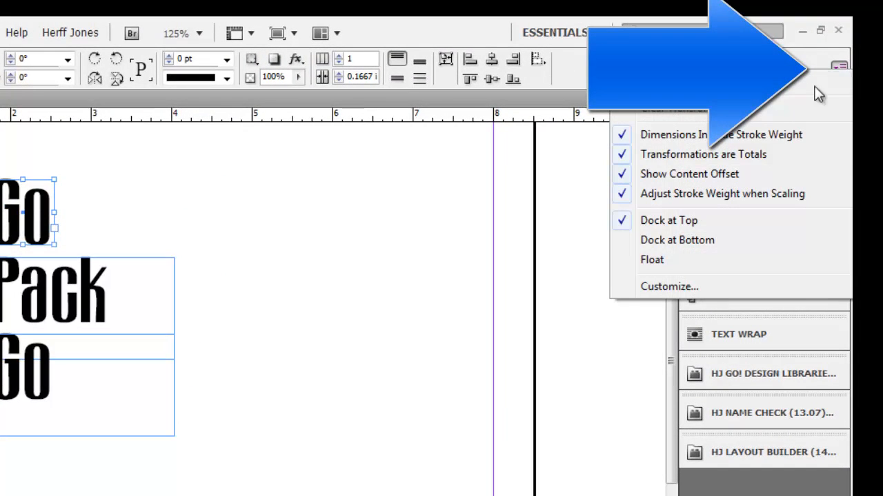
left_click(669, 288)
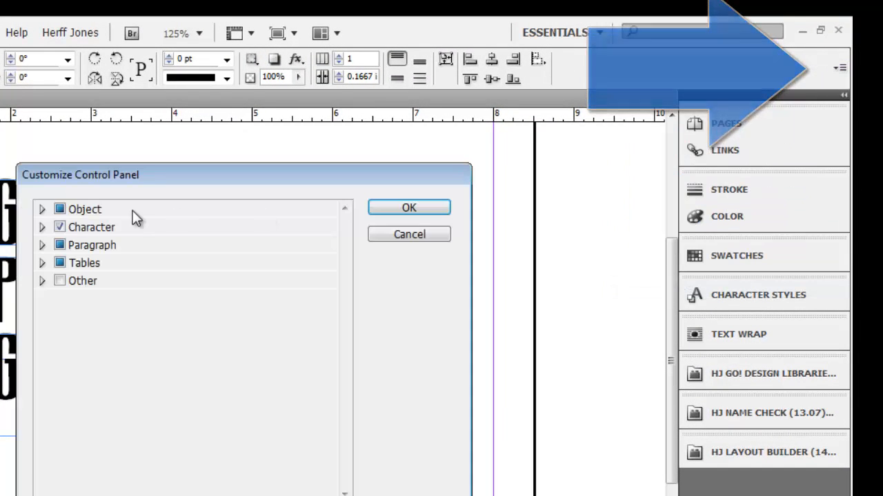
left_click(42, 209)
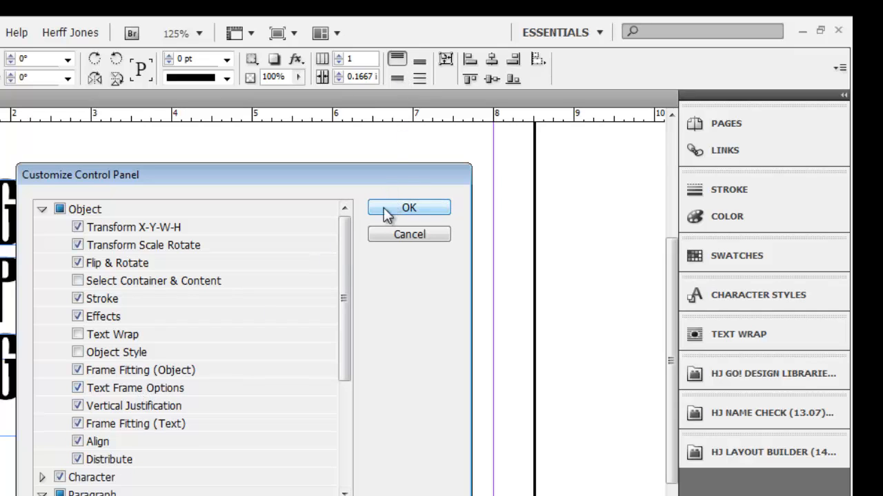
left_click(420, 205)
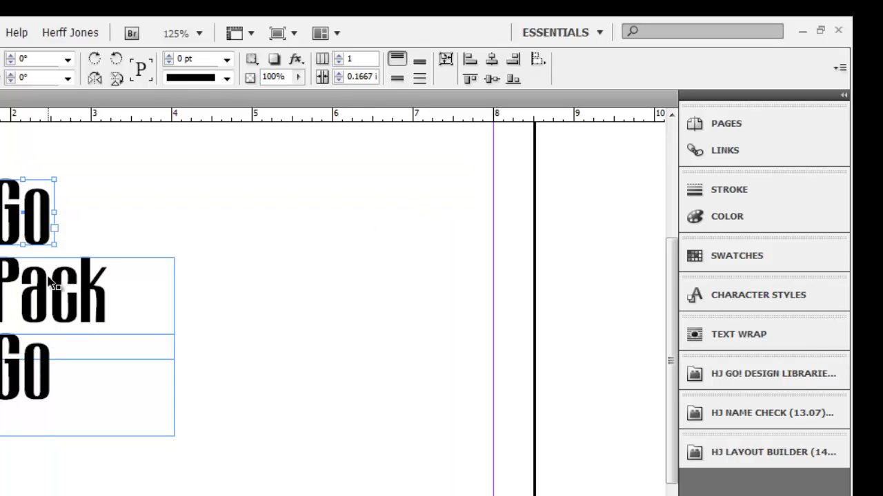
- Try bottom and center vertical justification on the "Pack" text, then return it to top alignment
left_click(52, 283)
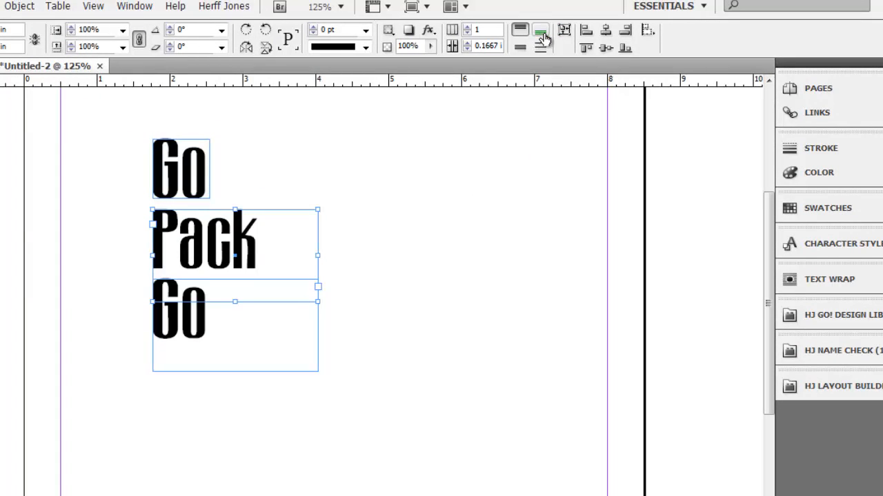
left_click(541, 38)
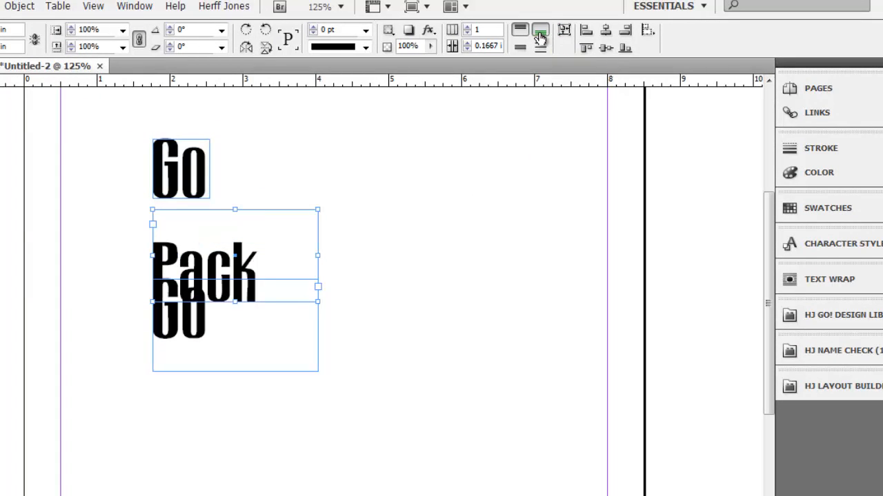
left_click(521, 32)
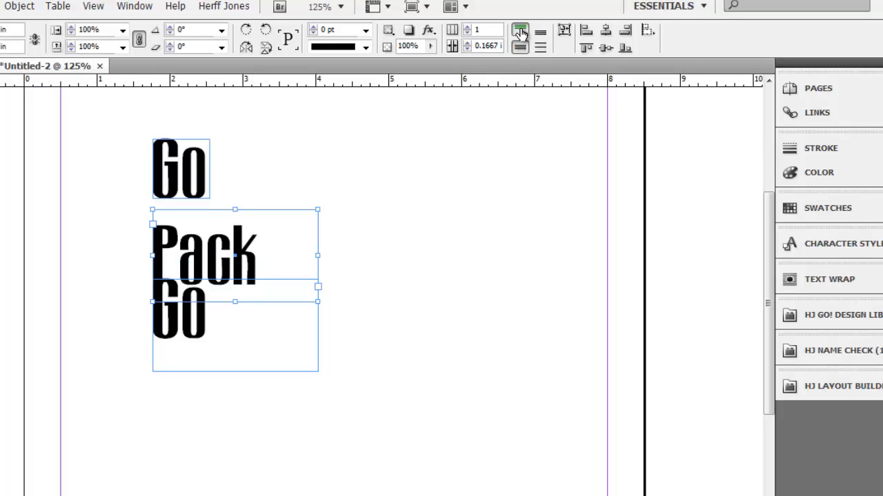
left_click(520, 31)
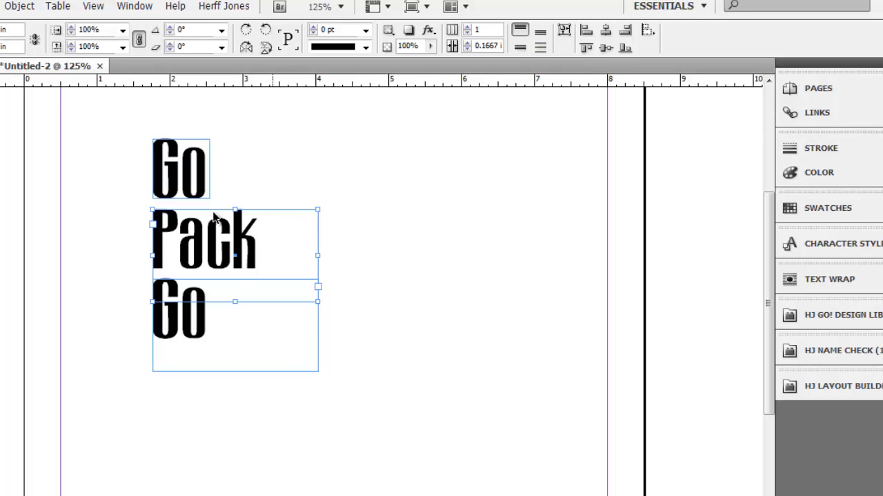
- Fit the "Pack" frame and the lower "Go" frame to their content
right_click(234, 243)
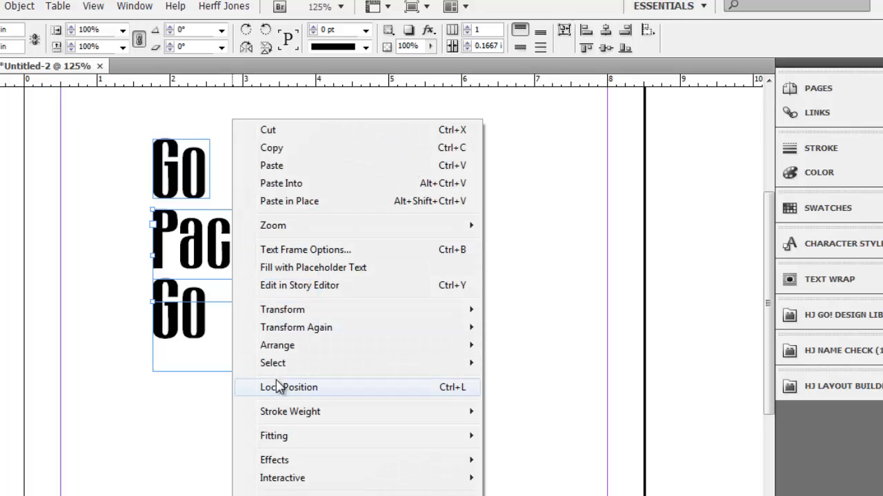
mouse_move(277, 439)
left_click(524, 436)
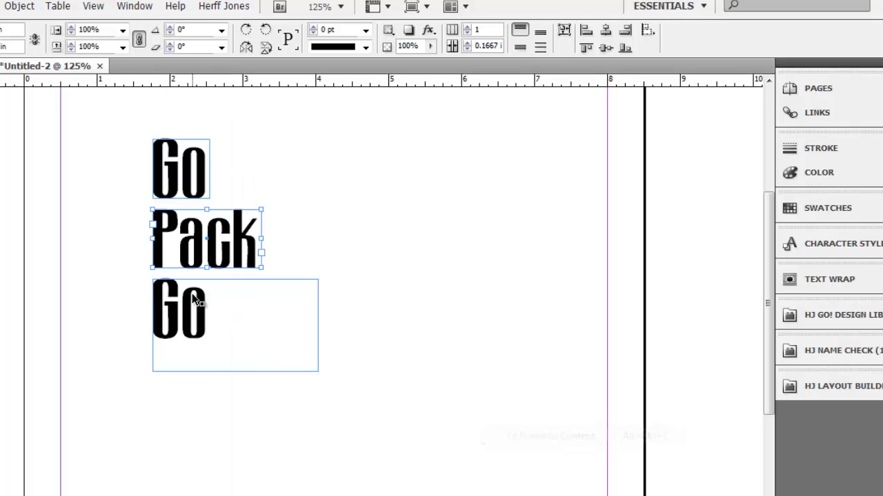
left_click(165, 304)
right_click(166, 303)
mouse_move(221, 439)
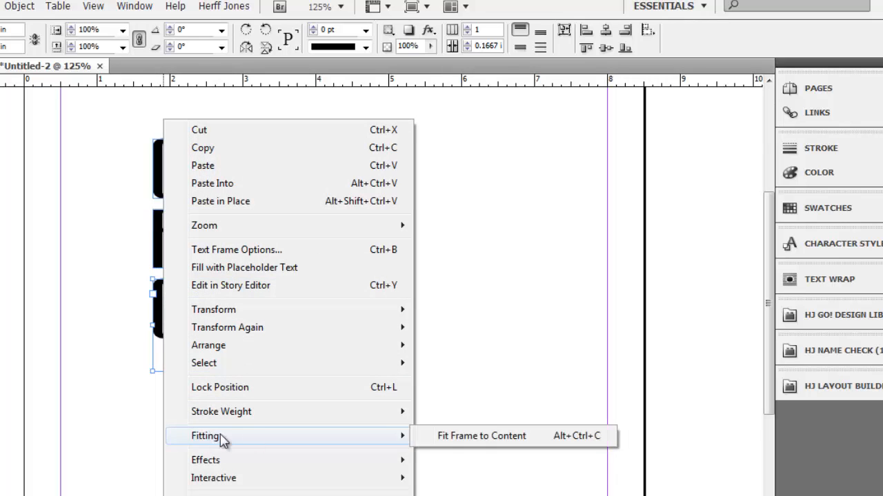
left_click(497, 440)
- Rotate the "Pack" frame 90° clockwise and place it against the right side of the upper "Go"
left_click(212, 254)
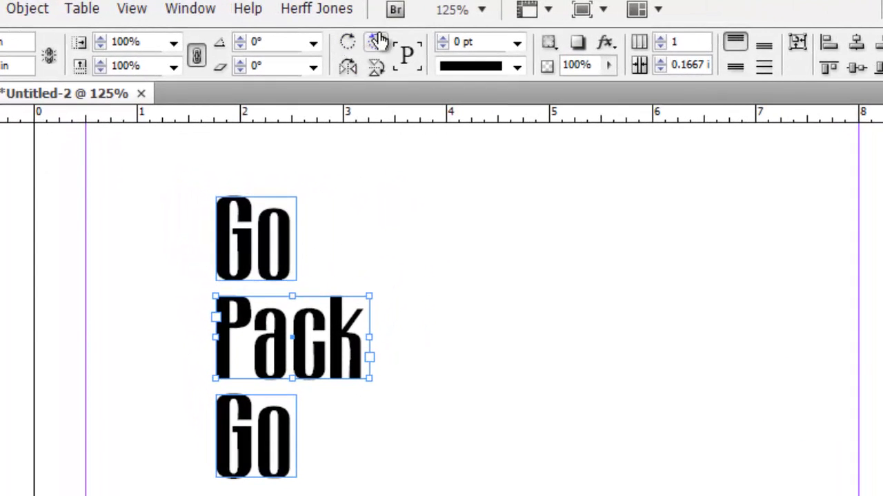
left_click(349, 42)
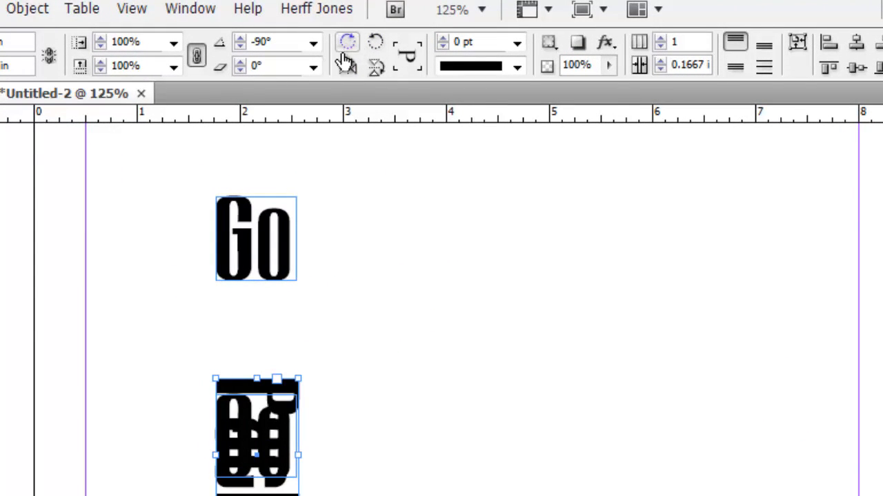
left_click_drag(258, 491, 339, 335)
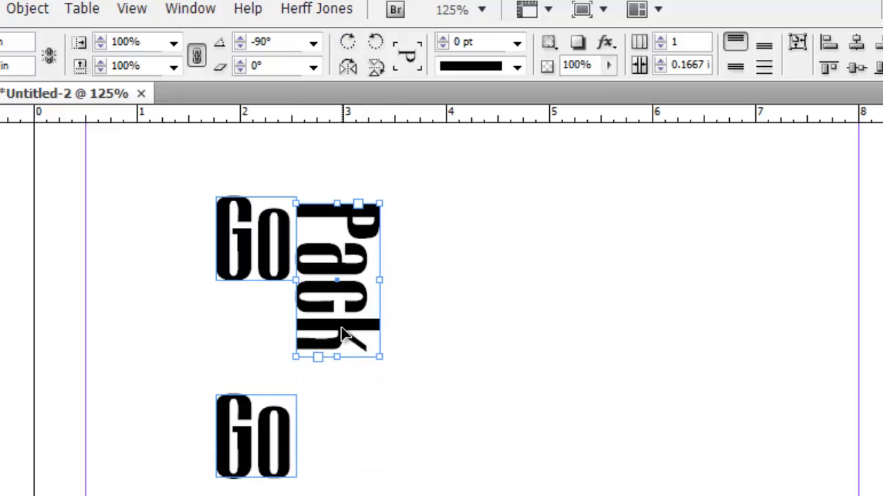
- Rotate the lower "Go" frame 90° counterclockwise and move it just right of "Pack", with their lower edges level
left_click(271, 437)
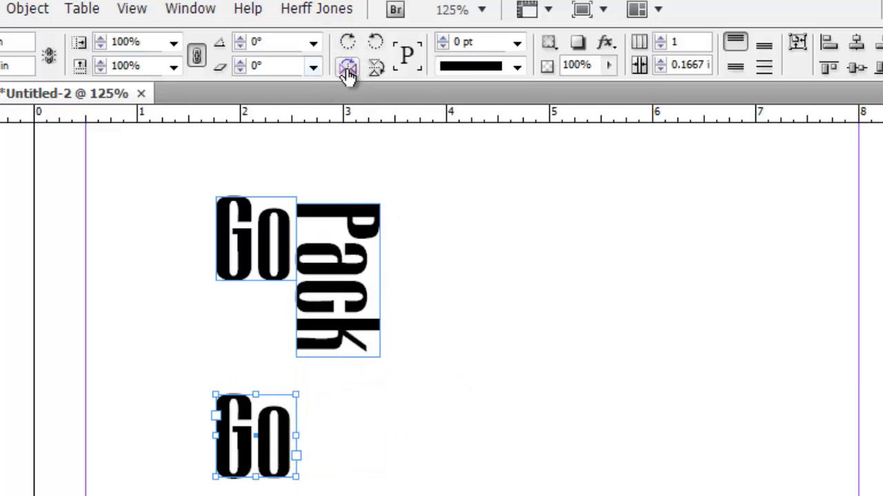
left_click(373, 44)
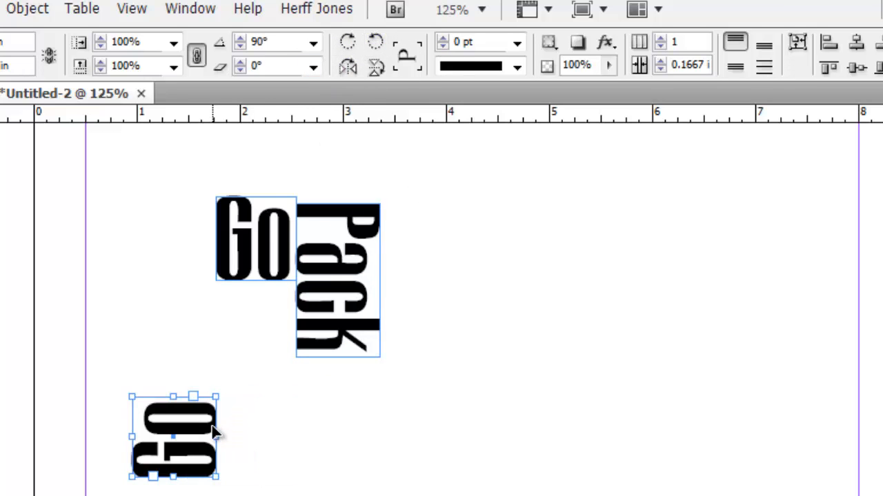
left_click_drag(204, 462, 458, 337)
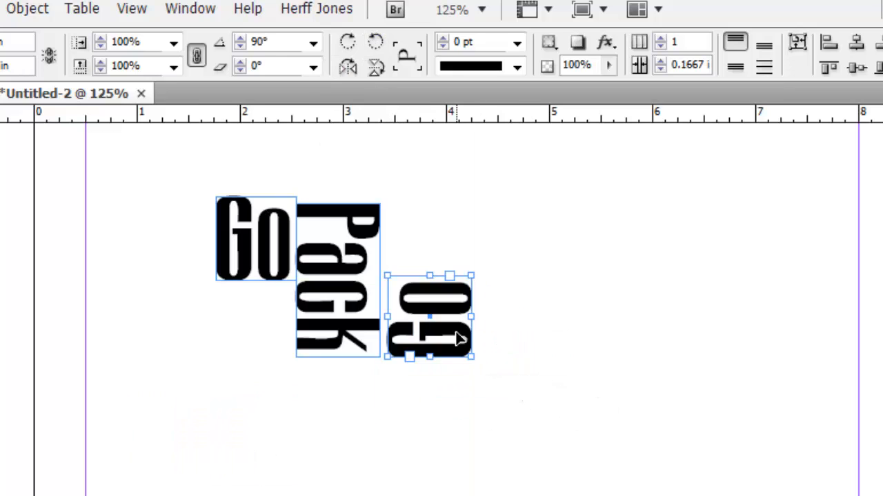
- Increase the rotated "Go" frame's rotation angle to 95° in one-degree increments, then bring it back to 90°
left_click(240, 40)
left_click(240, 40)
left_click(240, 40)
left_click(240, 40)
left_click(239, 40)
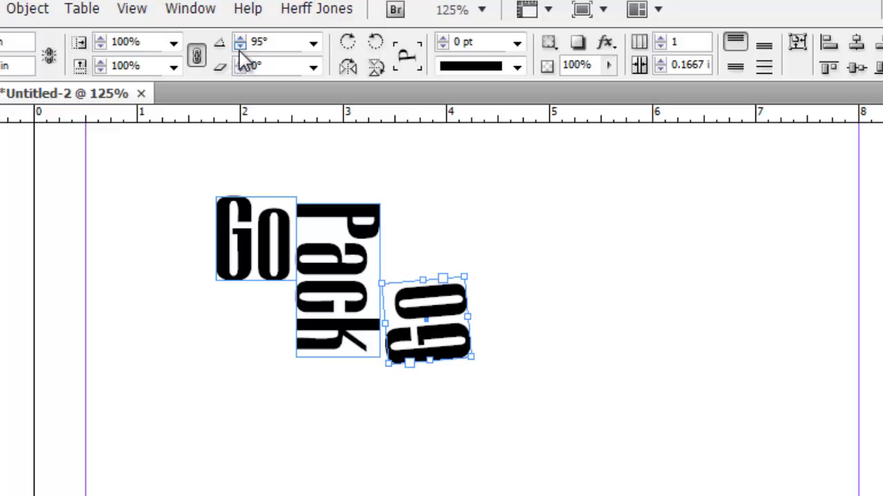
left_click(239, 46)
left_click(239, 46)
left_click(240, 46)
left_click(239, 46)
left_click(240, 45)
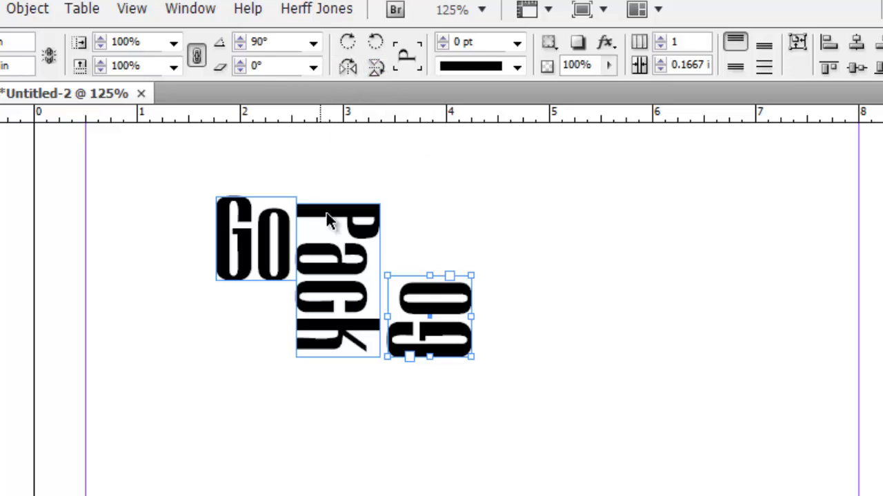
- Add a Drop Shadow effect to the rotated "Go" frame and preview it on the page
right_click(436, 326)
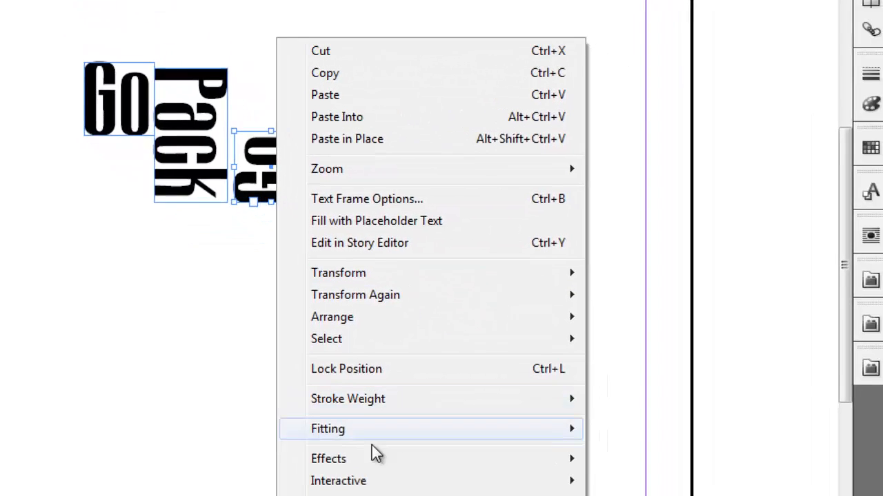
mouse_move(329, 410)
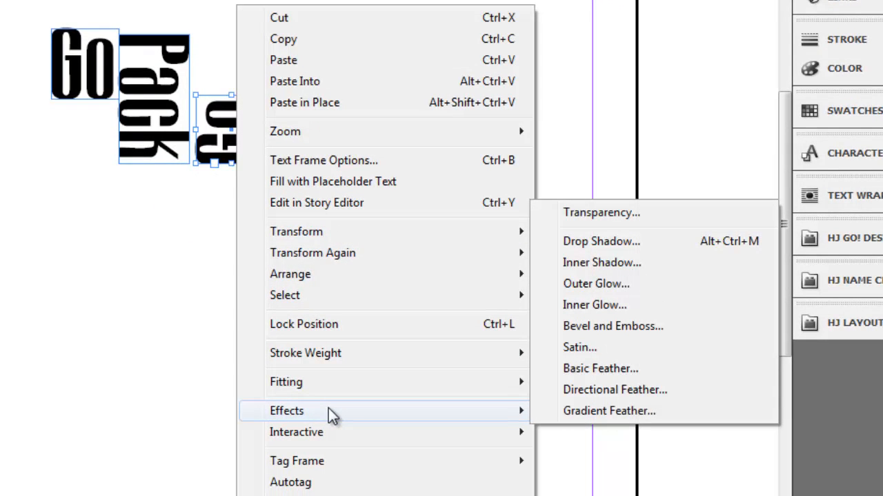
left_click(583, 243)
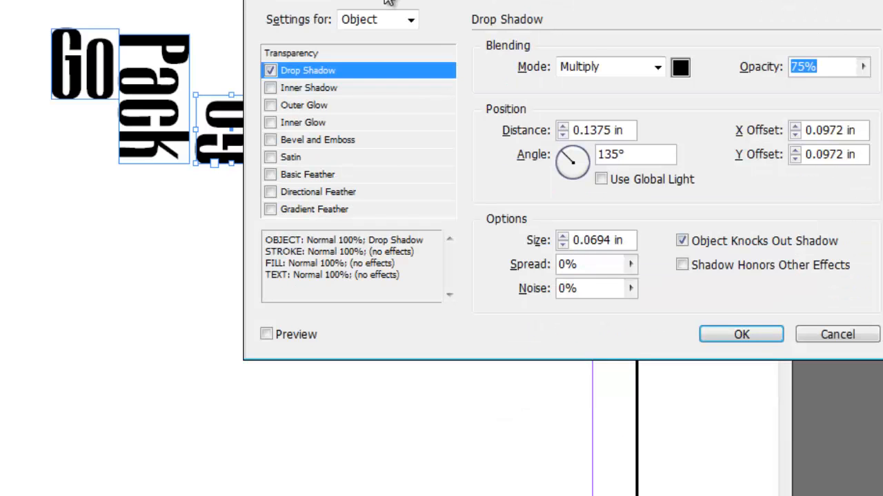
left_click_drag(386, 3, 458, 3)
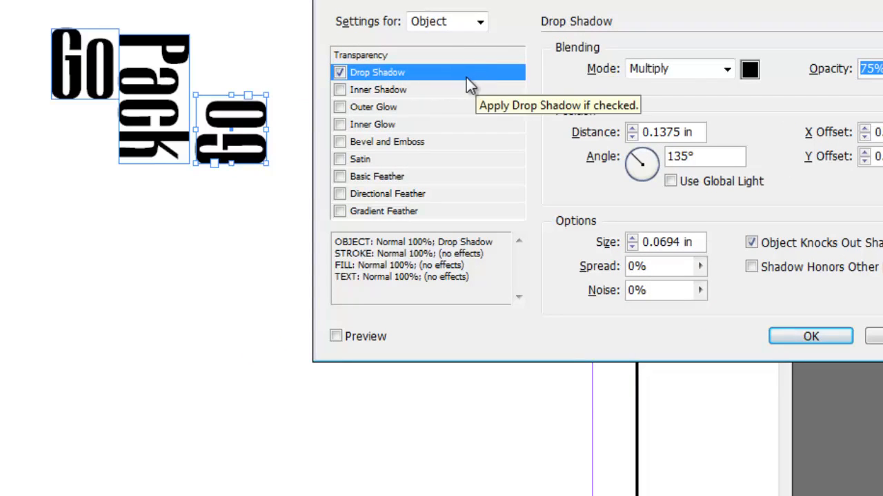
left_click(335, 337)
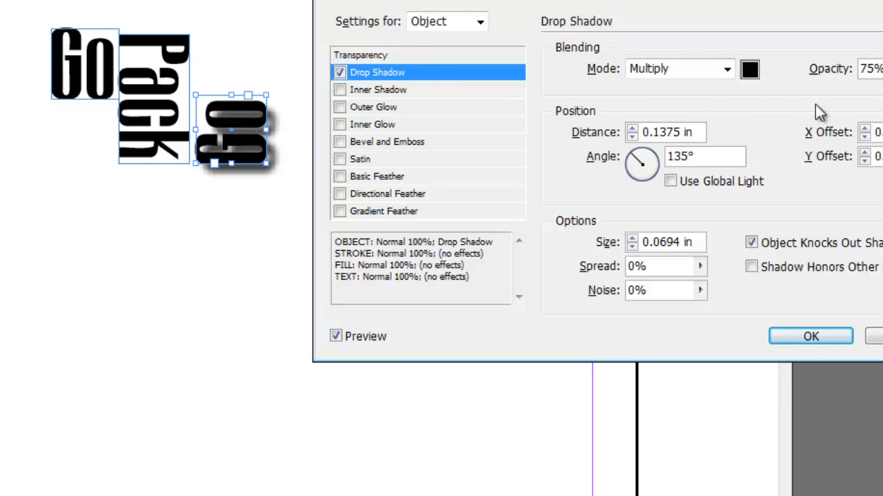
- Lower the drop shadow's opacity to 36% and change its colour to the yellow swatch C=0 M=0 Y=100 K=0
left_click(882, 69)
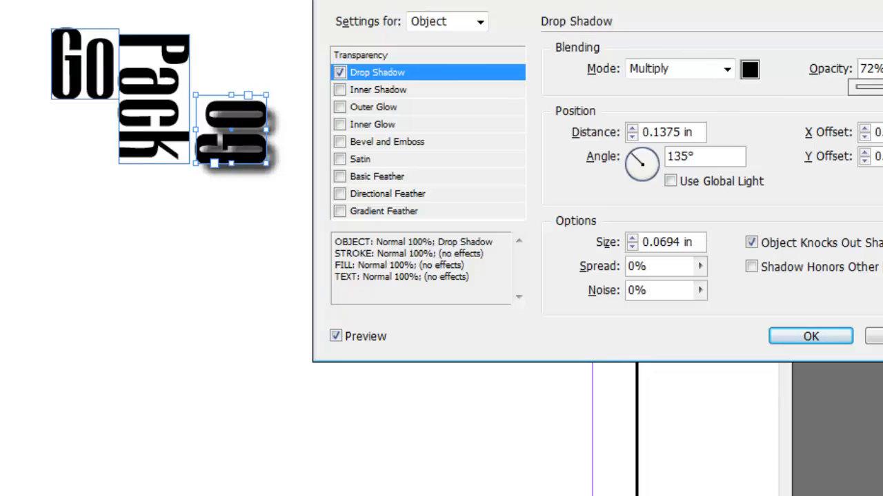
left_click_drag(882, 90, 880, 90)
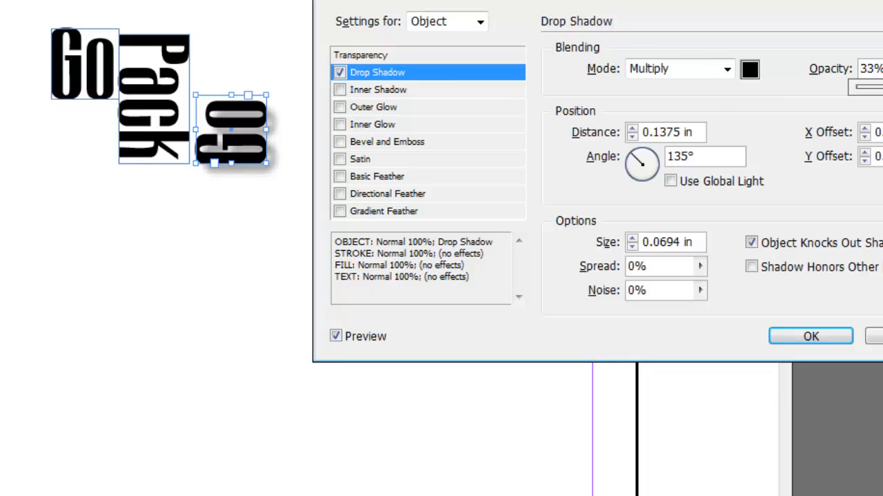
left_click(750, 72)
left_click(212, 254)
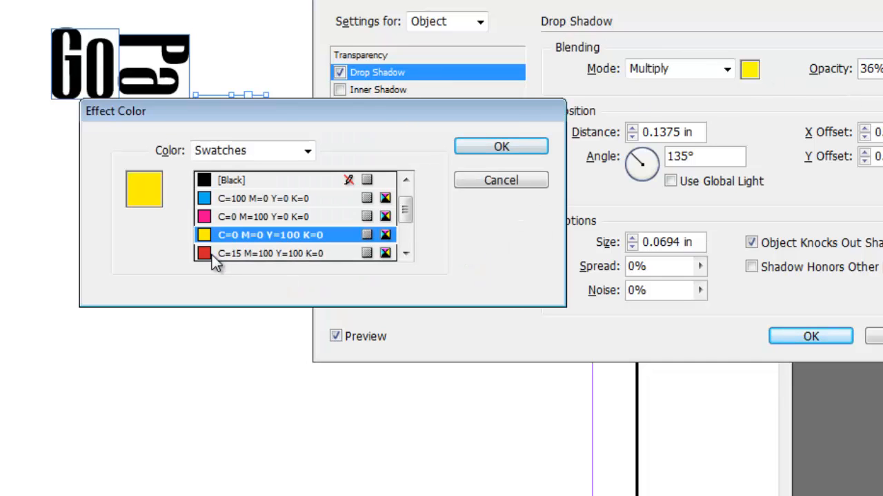
left_click(486, 147)
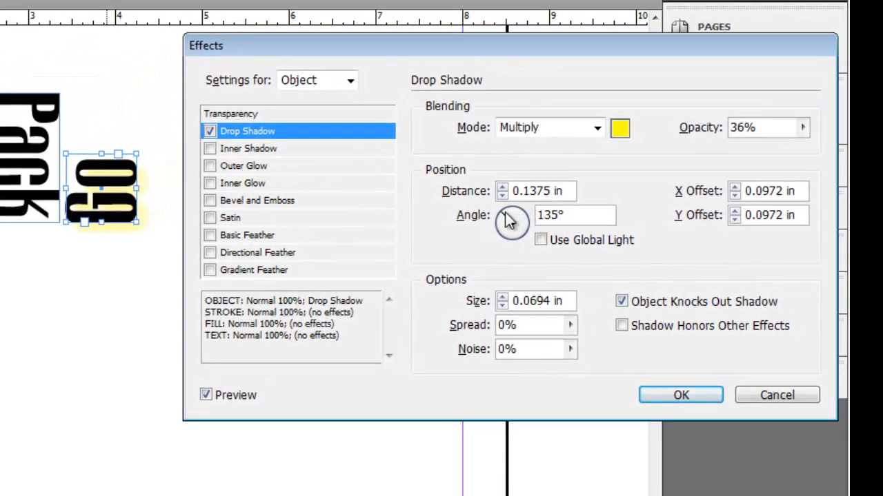
- Set the drop shadow's angle to 55°, raise its distance to 0.375 in and reduce it again to 0.125 in
mouse_move(508, 219)
left_mouse_down()
mouse_move(521, 217)
mouse_move(502, 216)
mouse_move(506, 230)
mouse_move(515, 210)
mouse_move(517, 223)
left_mouse_up()
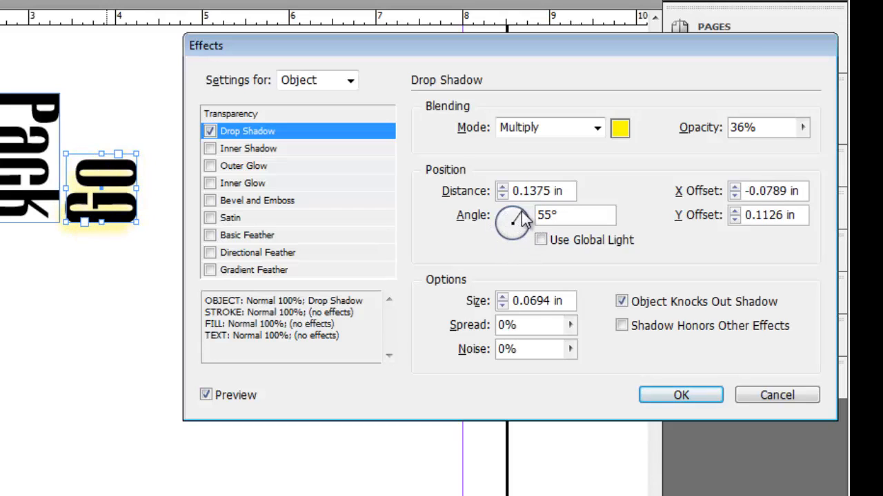
left_click(502, 188)
left_click(502, 188)
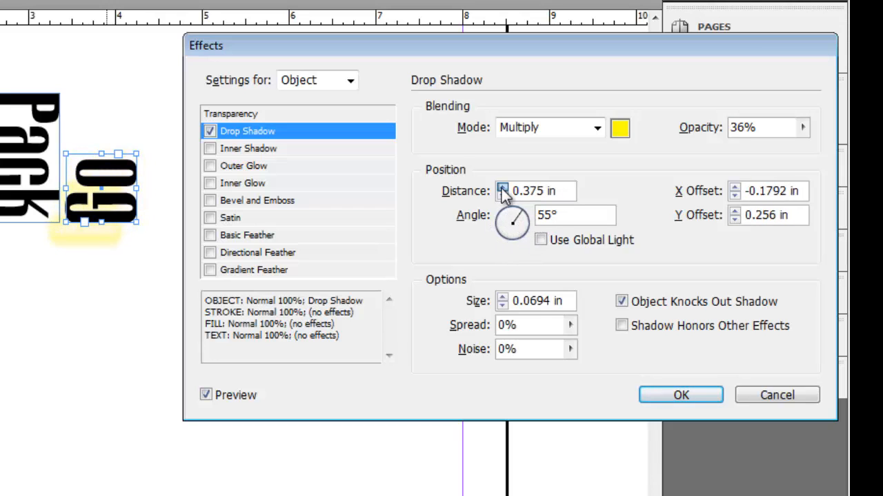
left_click(502, 195)
left_click(502, 195)
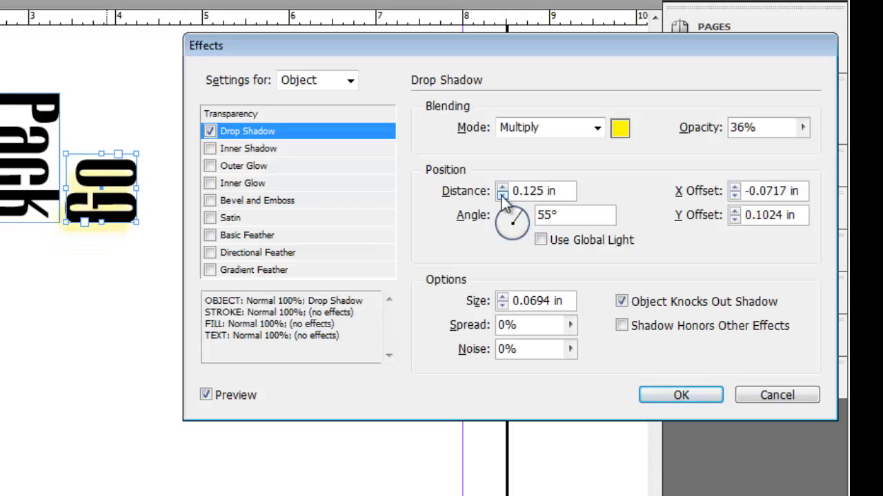
left_click(502, 195)
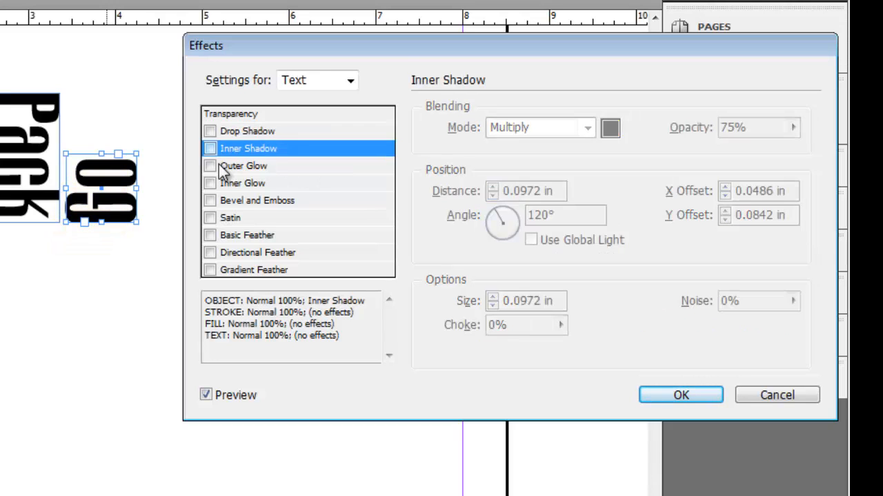
- Apply an Outer Glow to the text in Screen mode with the magenta swatch C=0 M=100 Y=0 K=0
left_click(222, 165)
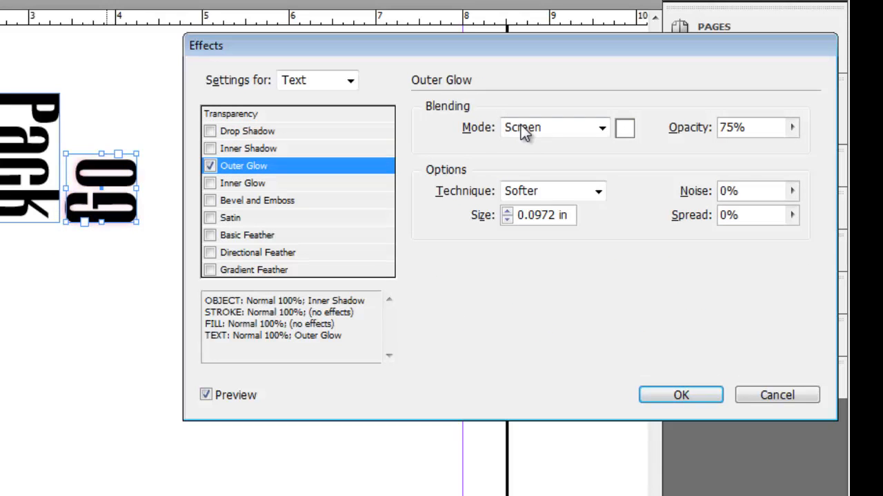
left_click(602, 130)
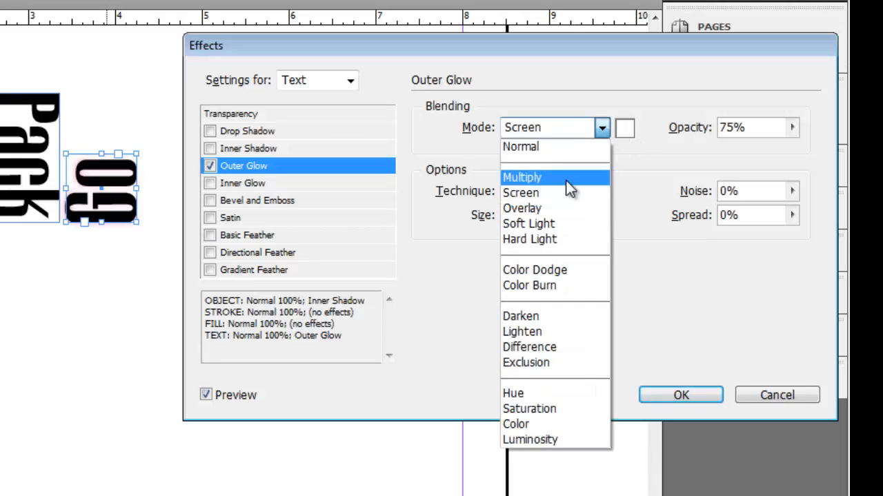
left_click(550, 195)
left_click(624, 129)
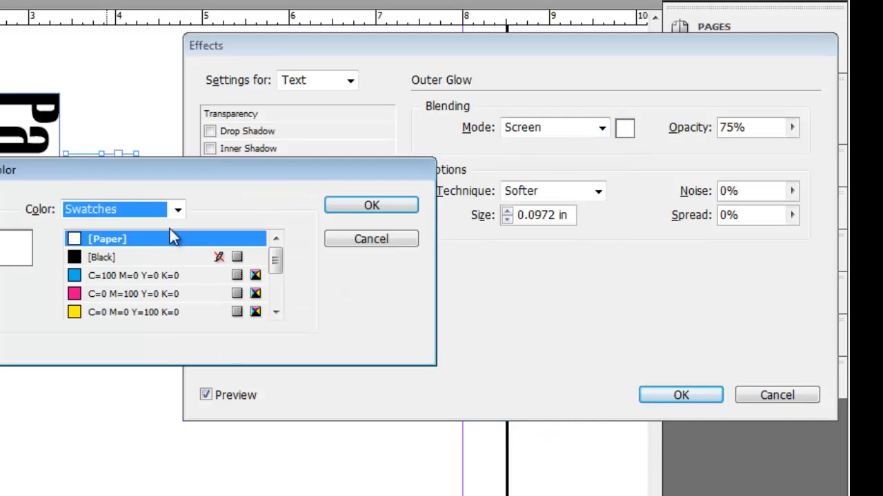
left_click(112, 294)
left_click(364, 205)
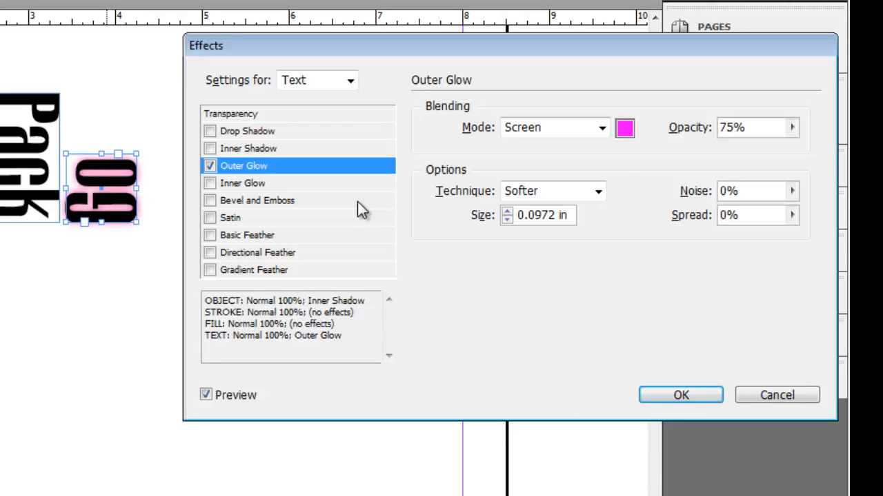
- Replace the text's Outer Glow with an Inner Glow coloured with the magenta swatch C=0 M=100 Y=0 K=0
left_click(210, 183)
left_click(209, 165)
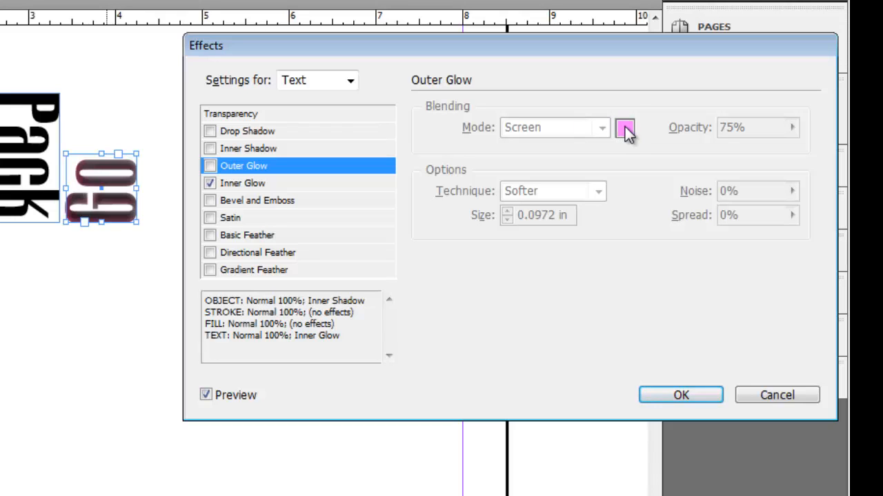
left_click(228, 182)
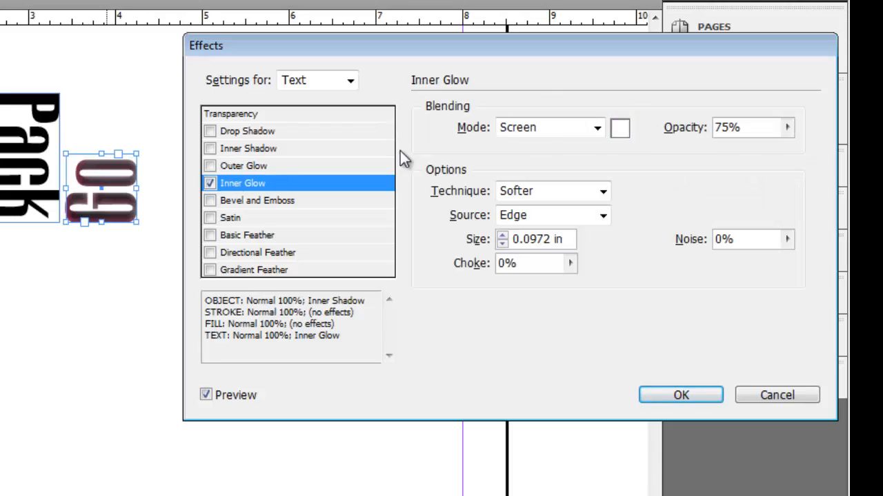
left_click(619, 127)
left_click(114, 297)
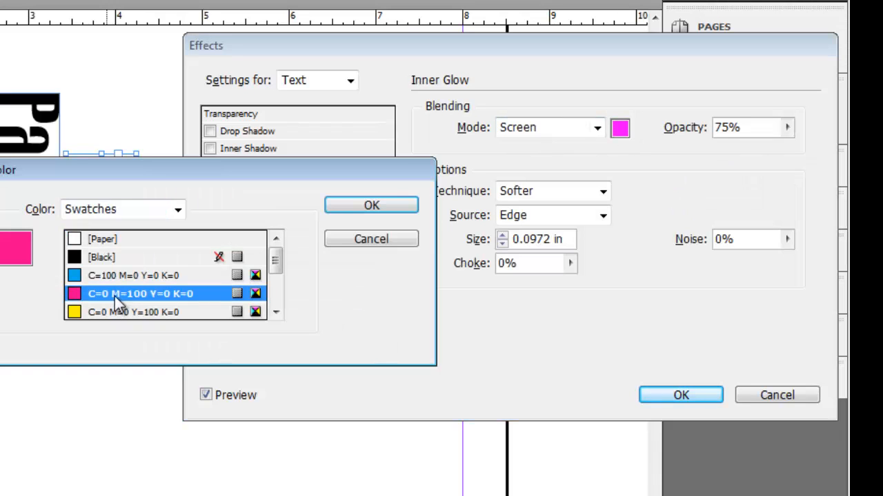
left_click(367, 205)
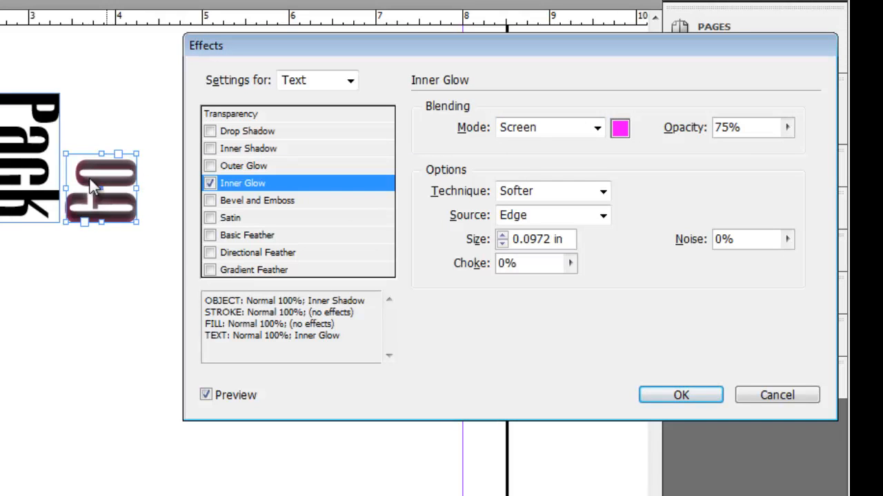
- Replace the text's Inner Glow with Bevel and Emboss, trying the Outer Bevel, Emboss and Pillow Emboss styles with Smooth technique and Up direction
left_click(209, 182)
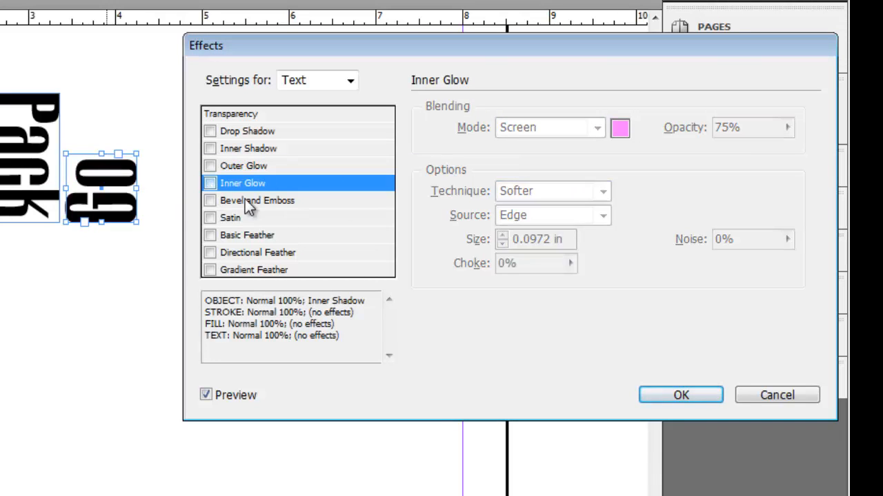
left_click(245, 202)
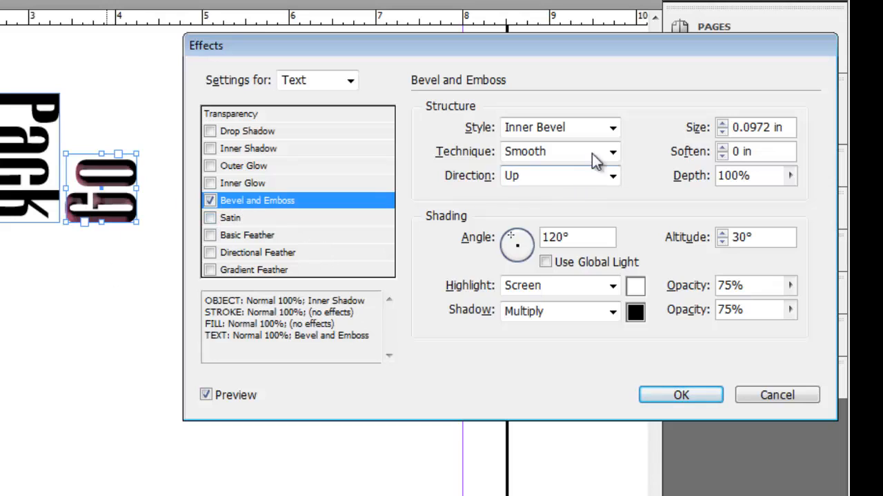
left_click(611, 129)
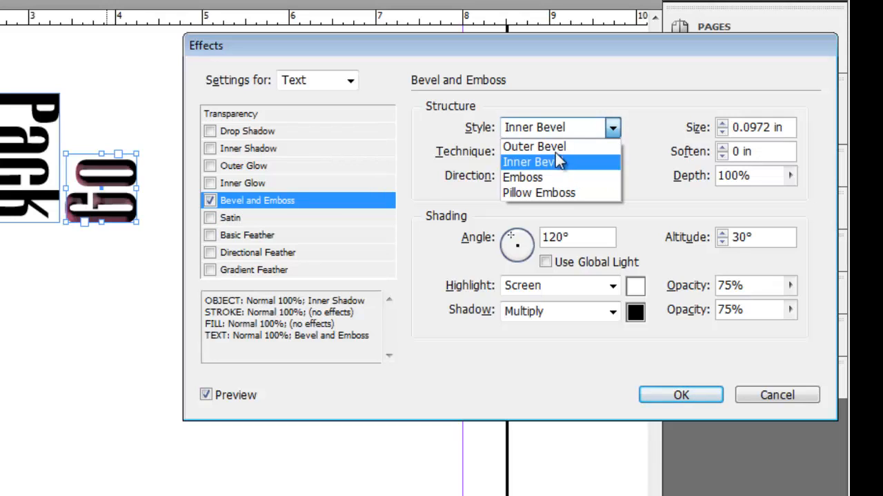
left_click(555, 147)
left_click(611, 129)
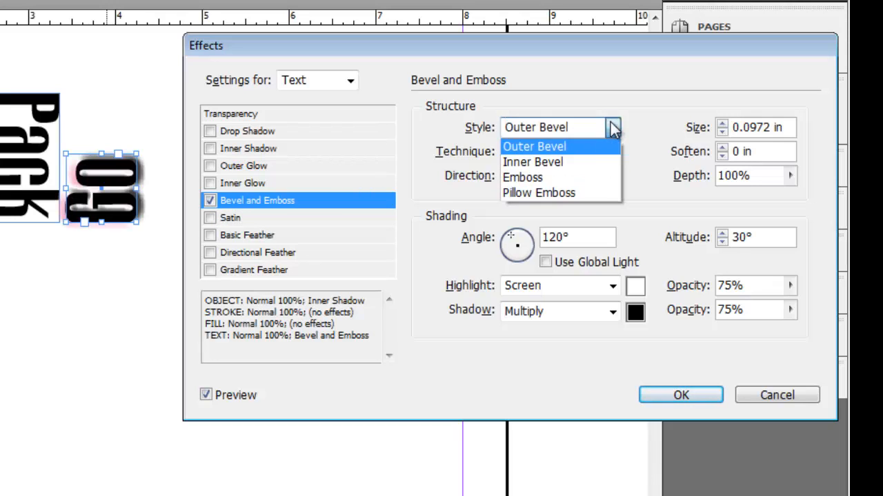
left_click(559, 180)
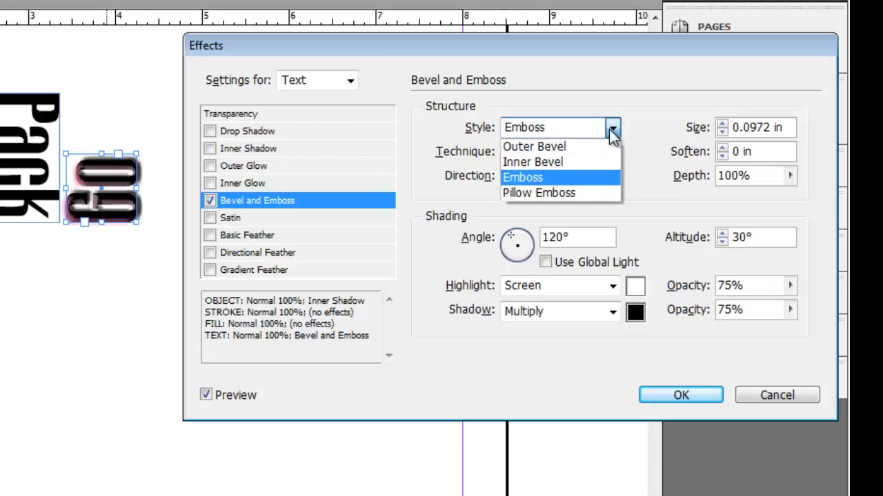
left_click(573, 195)
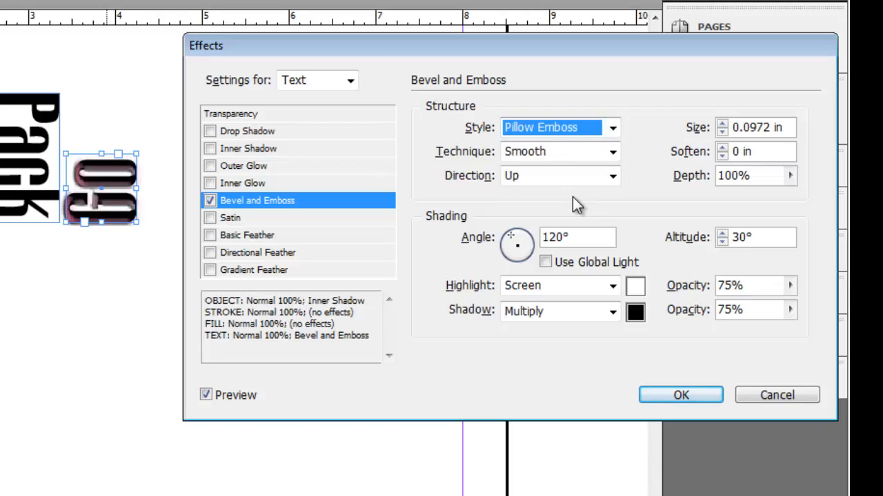
left_click(612, 152)
left_click(610, 154)
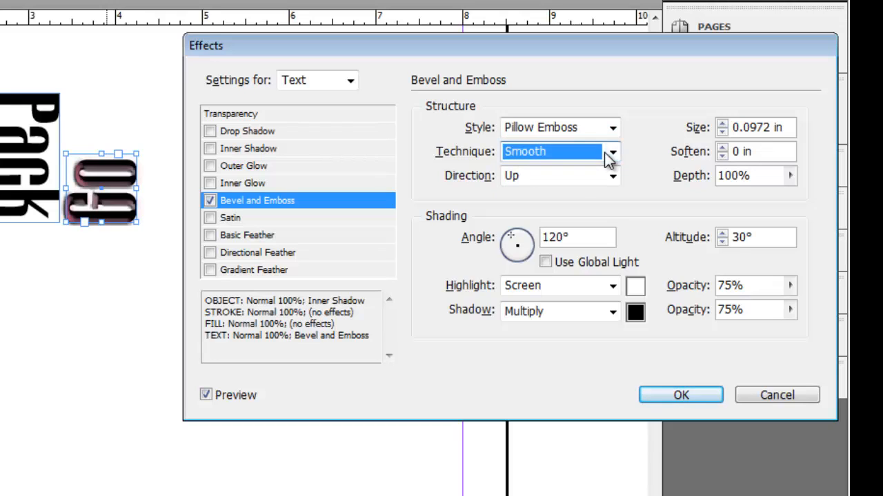
left_click(600, 178)
left_click(598, 181)
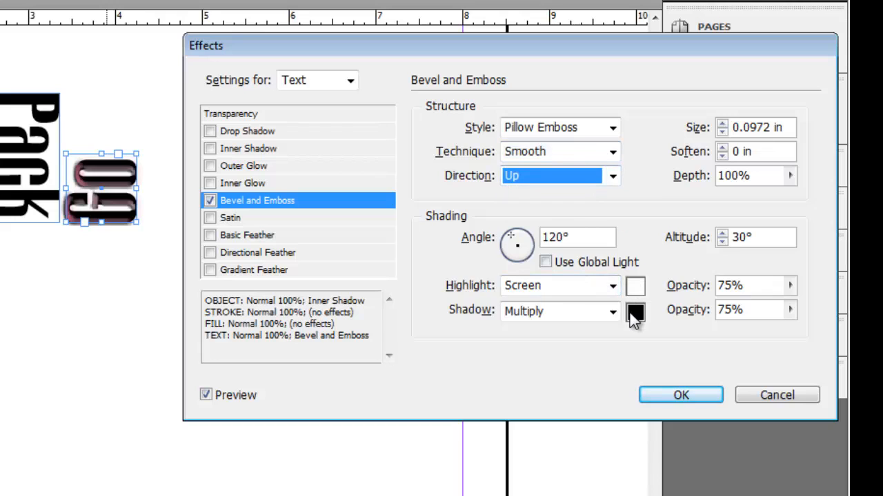
- Remove Bevel and Emboss from the text, briefly try Satin, and apply Basic Feather instead with its settings shown
left_click(210, 200)
left_click(210, 218)
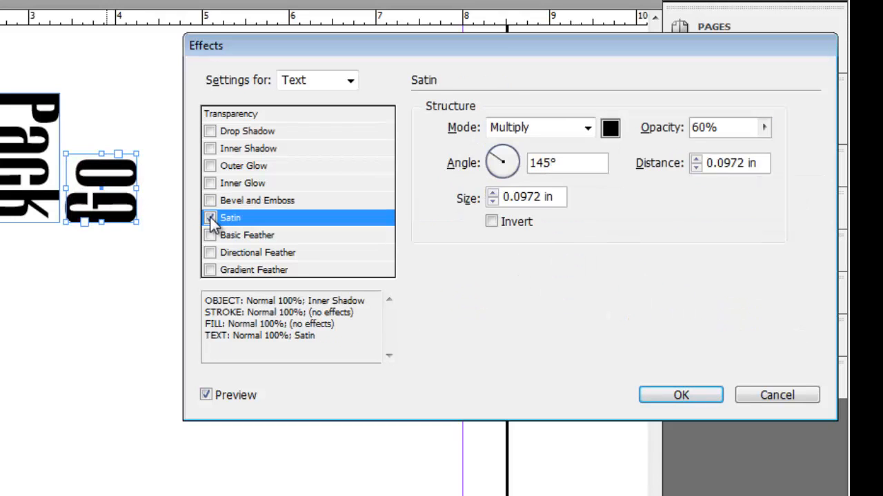
left_click(210, 218)
left_click(210, 236)
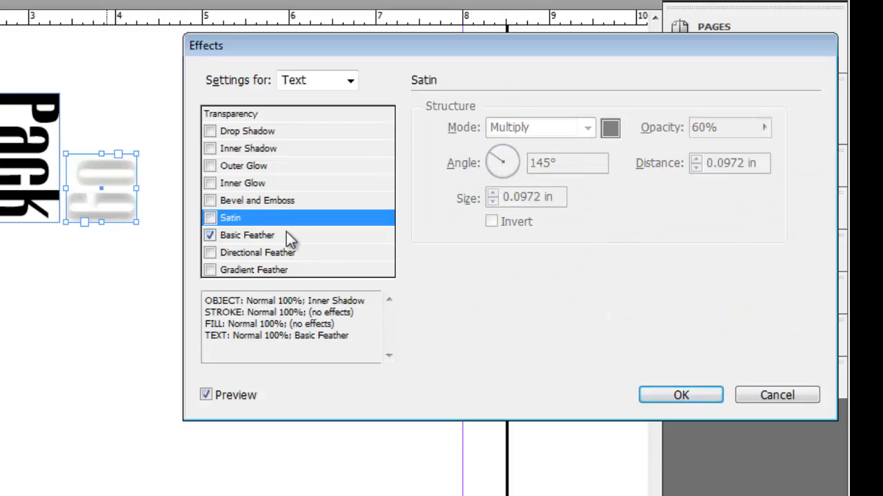
left_click(273, 236)
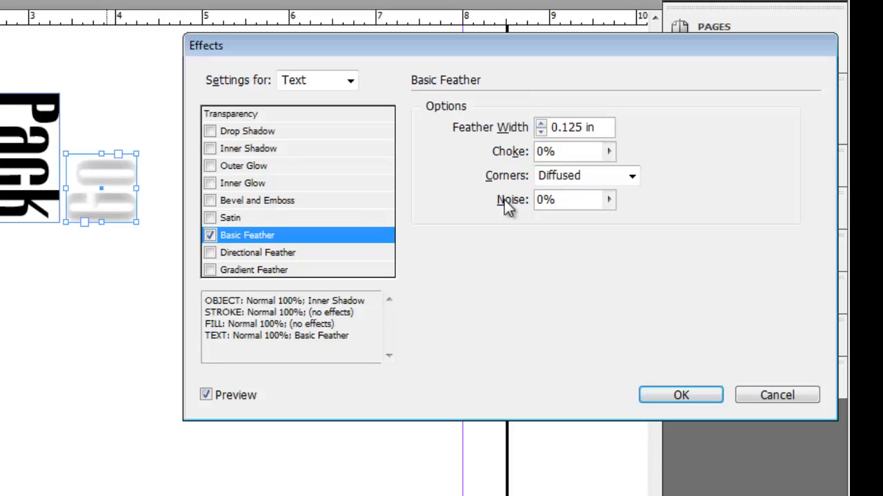